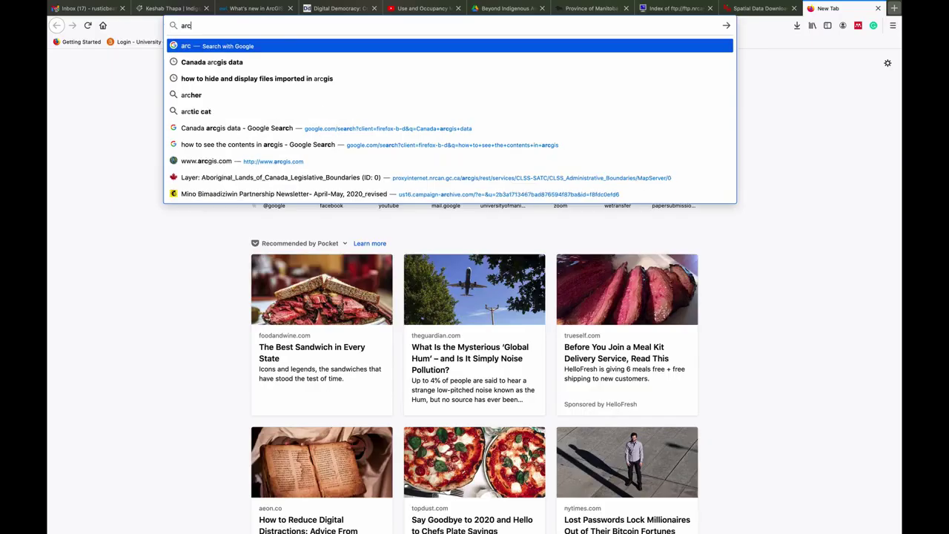
- Load arcgisonline.com and sign in to the ArcGIS Online account with your credentials
text(gisol)
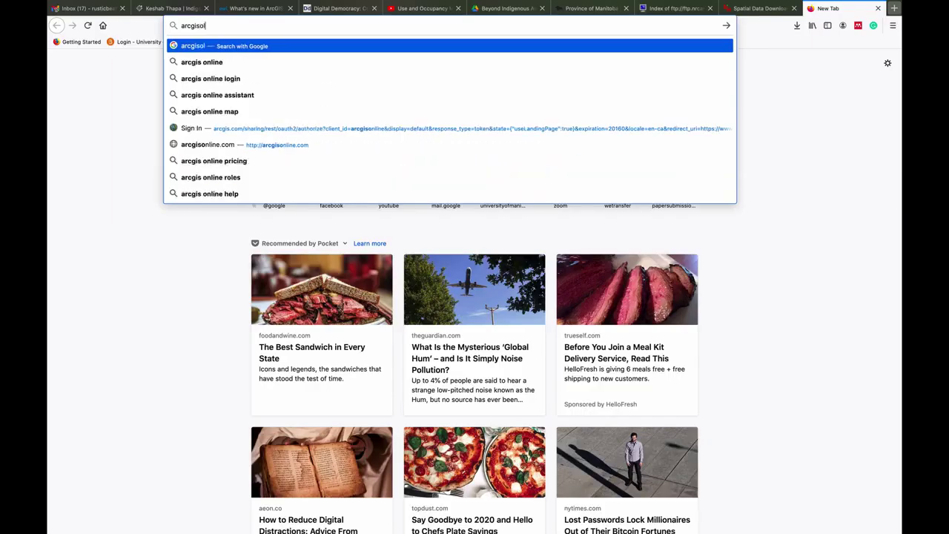
text(ine.co)
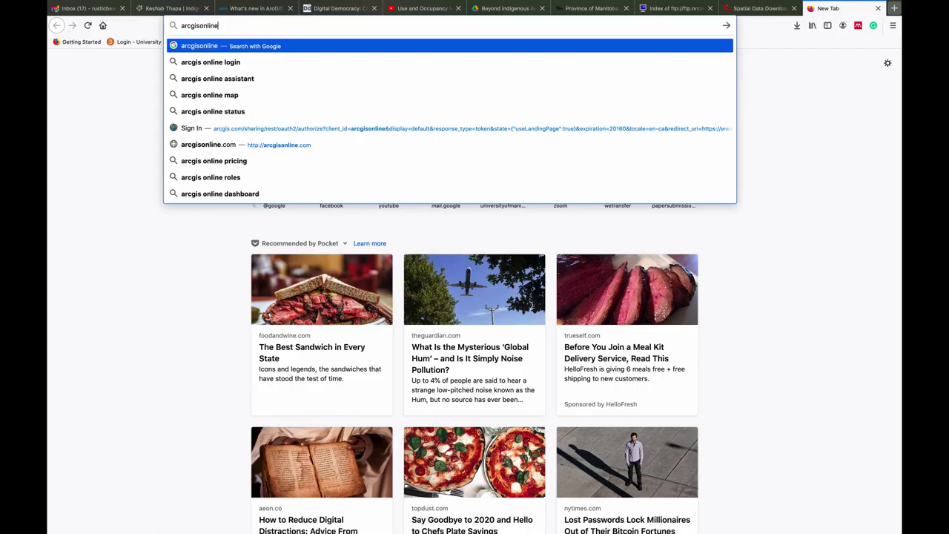
text(m)
key(Return)
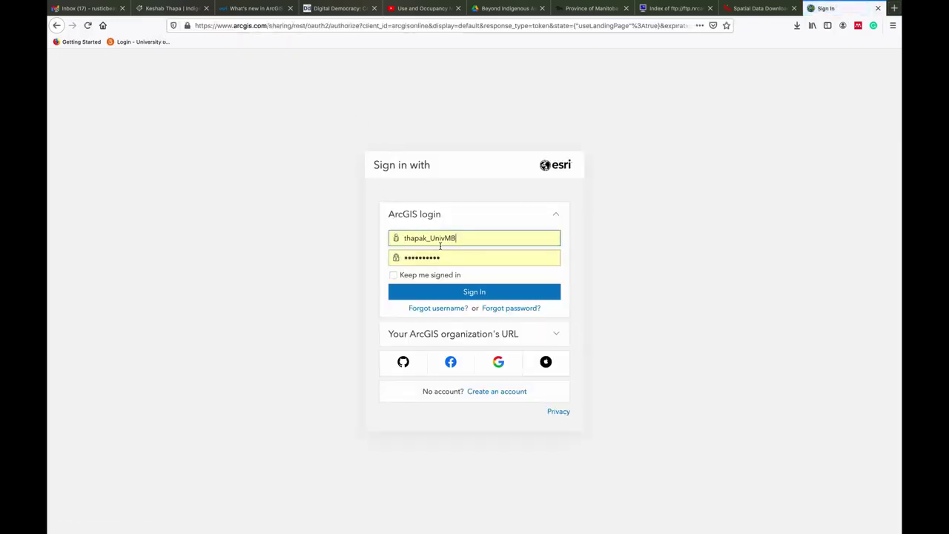
click(486, 296)
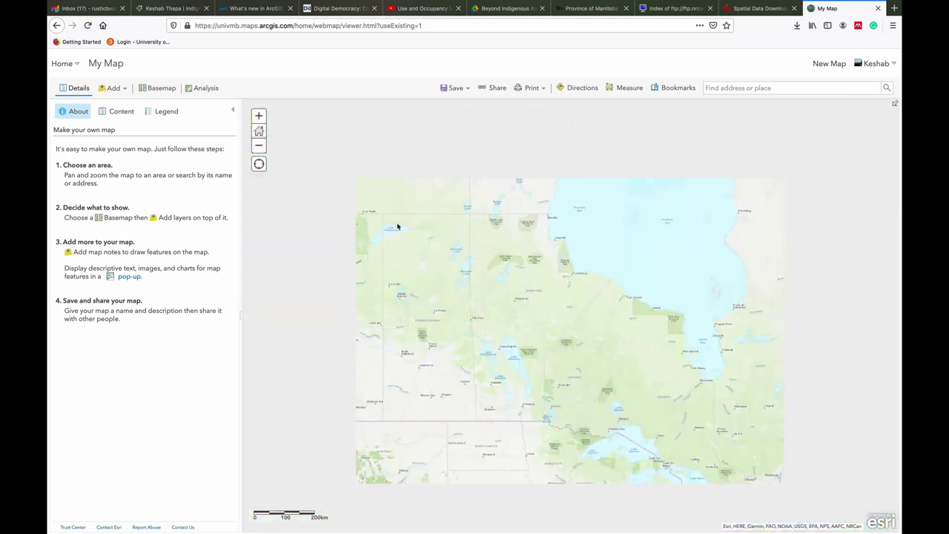
- Re-centre the map slightly, then choose Browse Living Atlas Layers from the Add menu
drag(419, 271, 471, 280)
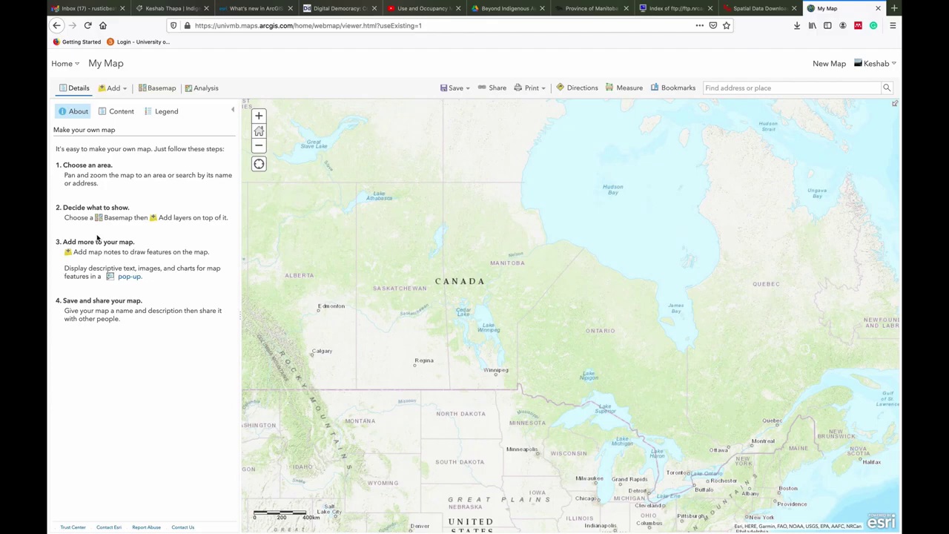
click(114, 88)
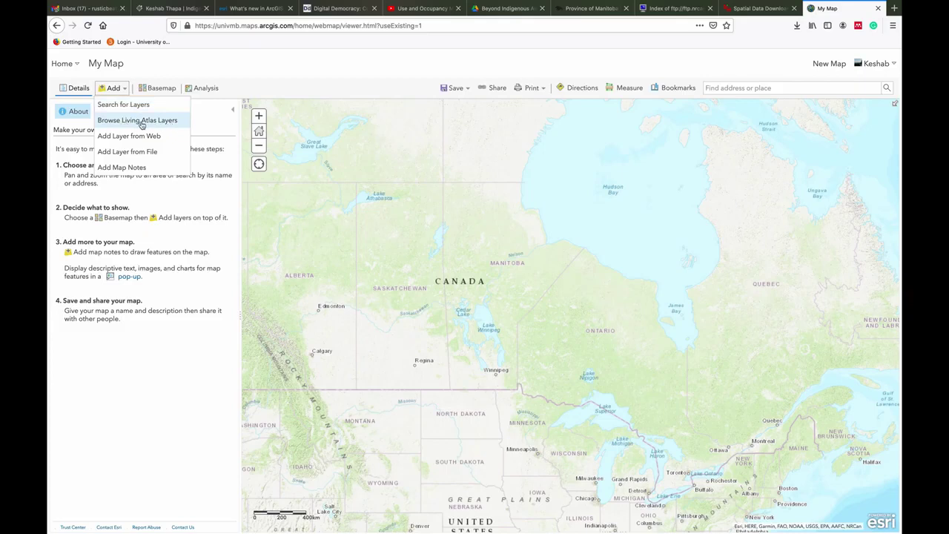
click(142, 123)
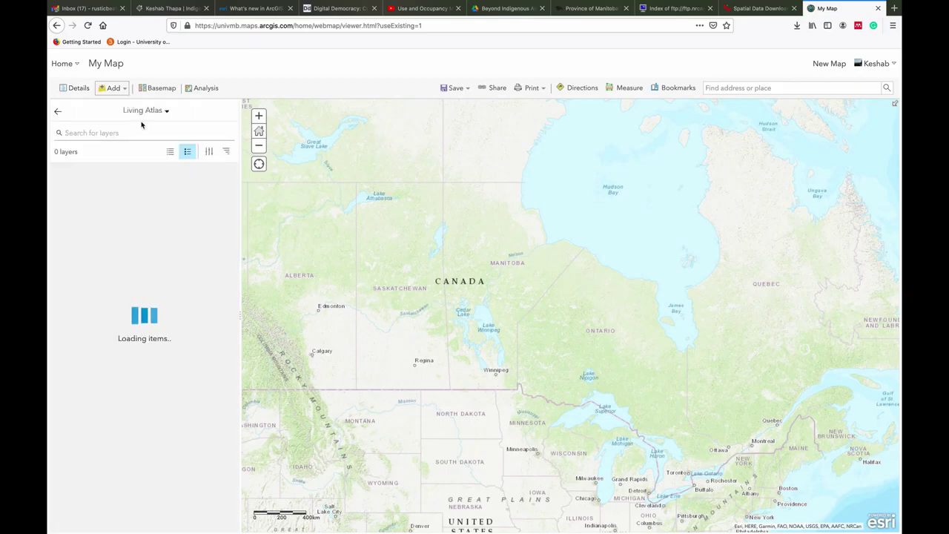
- Search Living Atlas for 'winnipeg', add Manitoba Municipal Boundaries, and zoom in one level
scroll(159, 354, down, 10)
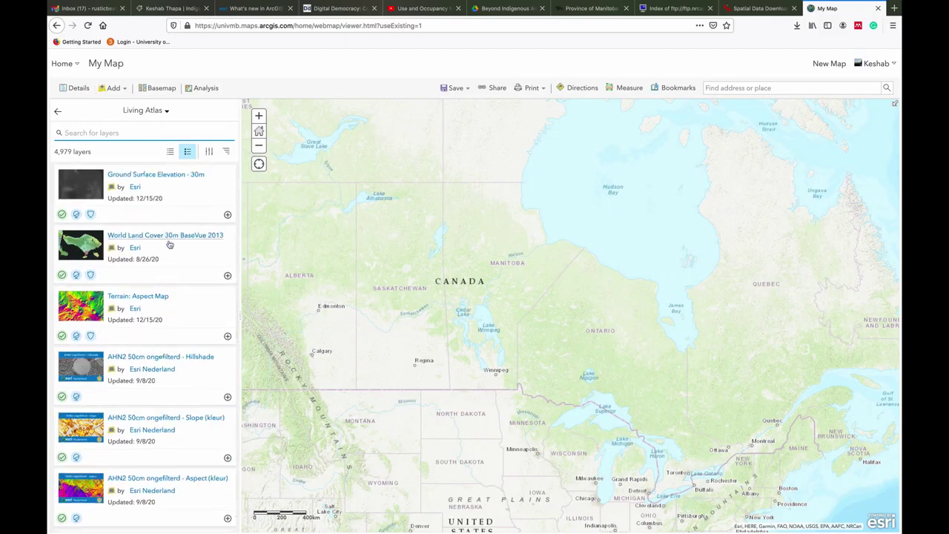
click(111, 132)
text(w)
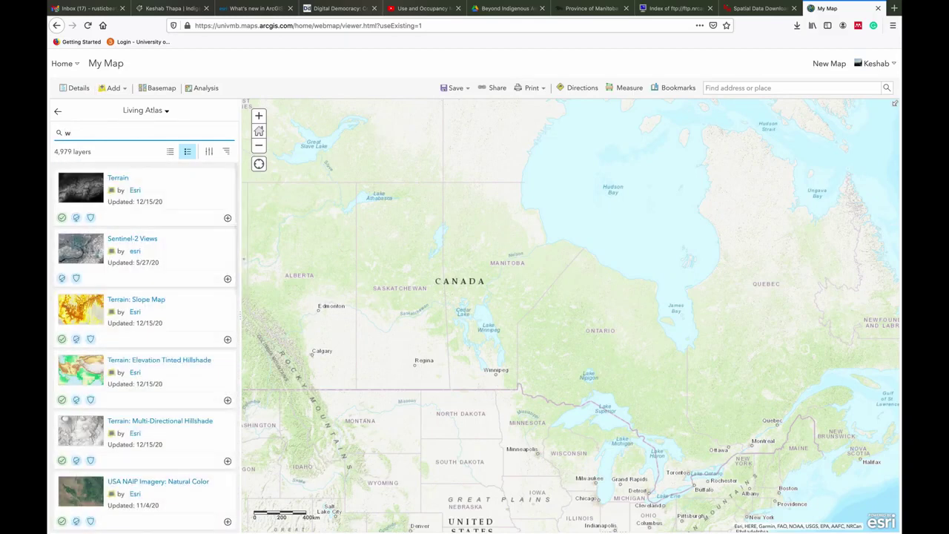
text(innipeg)
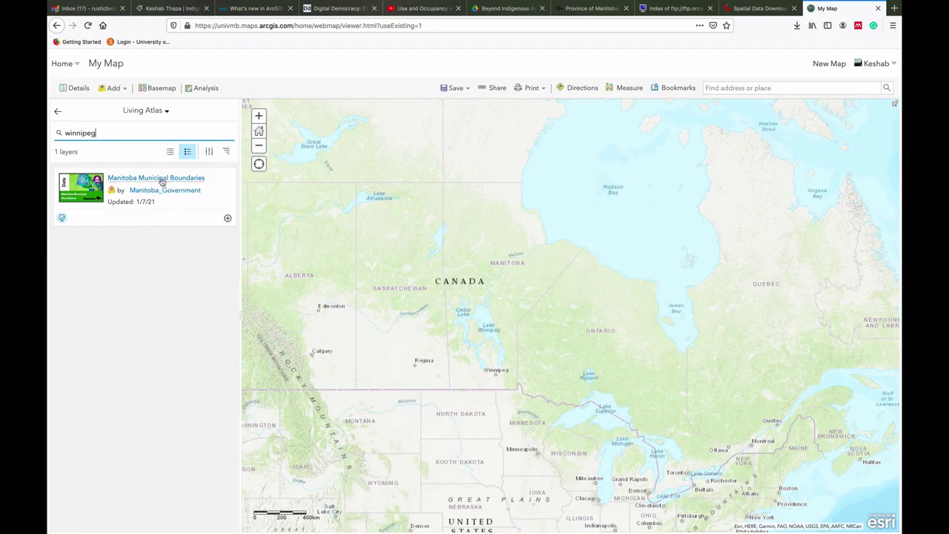
click(228, 220)
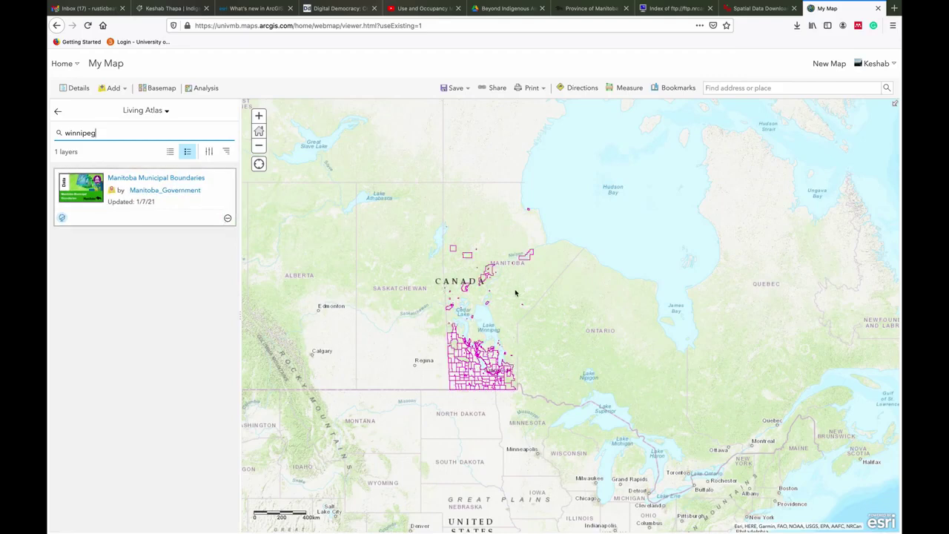
click(260, 117)
click(77, 89)
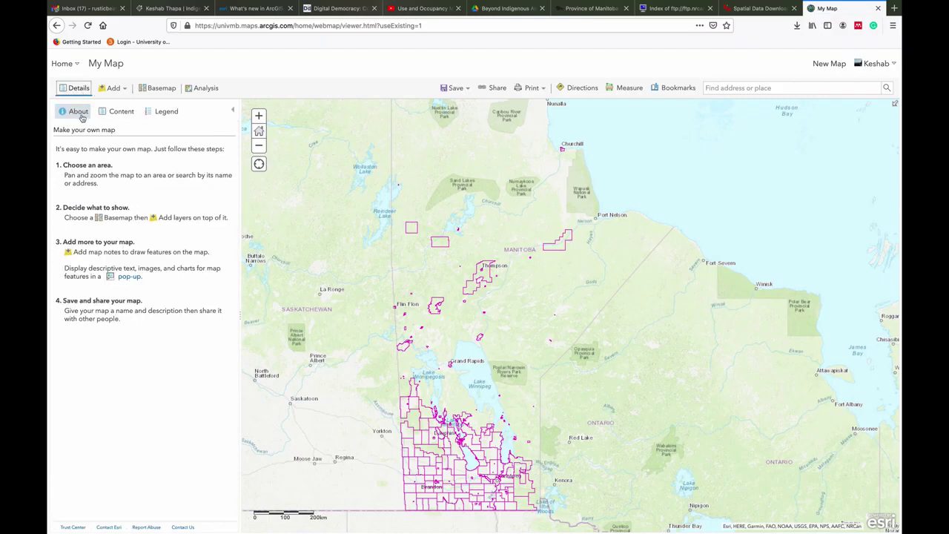
- Look over the layer list and basemap gallery, then show the Perform Analysis tool categories
click(124, 113)
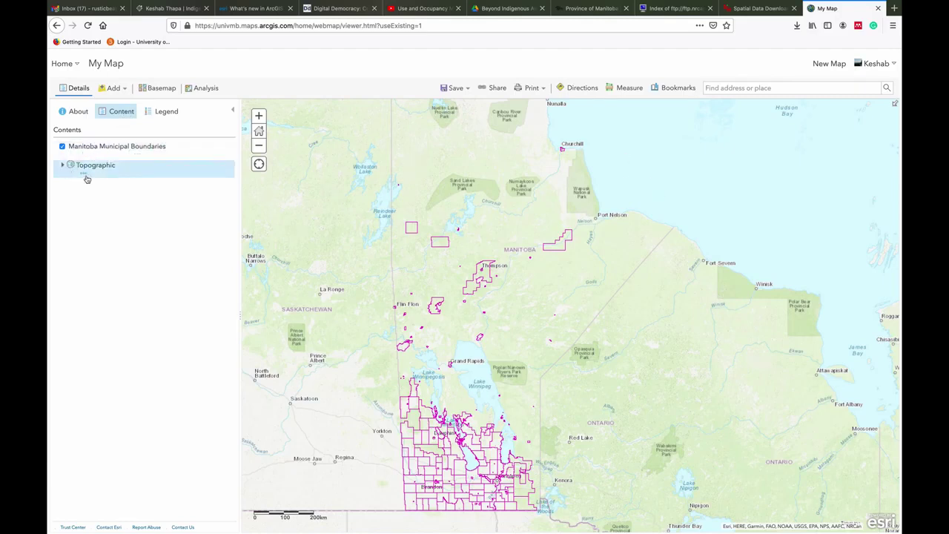
click(162, 89)
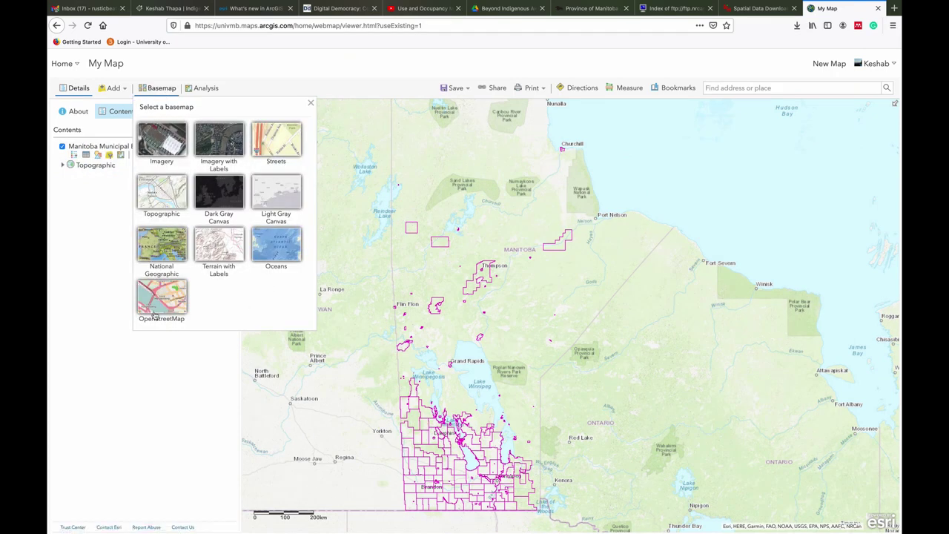
click(209, 90)
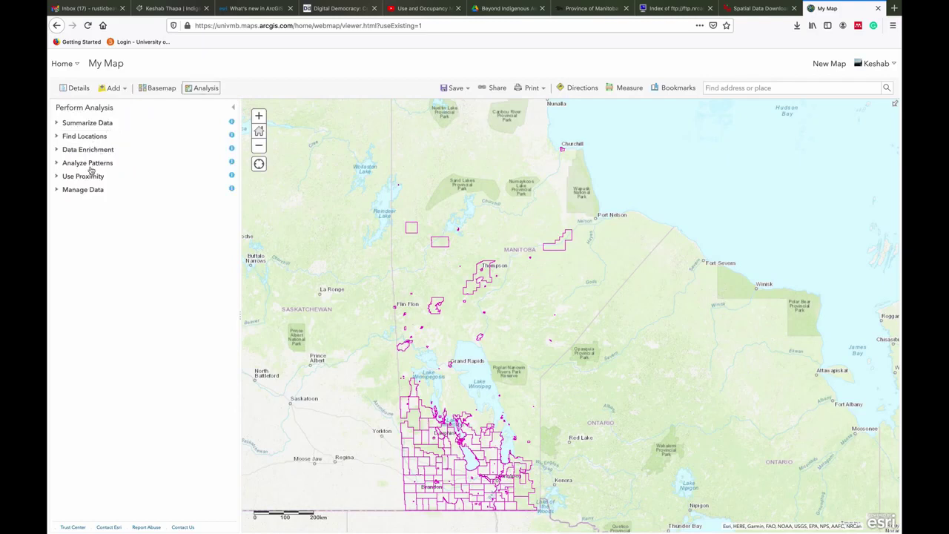
- Expand and collapse the Manage Data tools, then return to the map's layer list
click(57, 191)
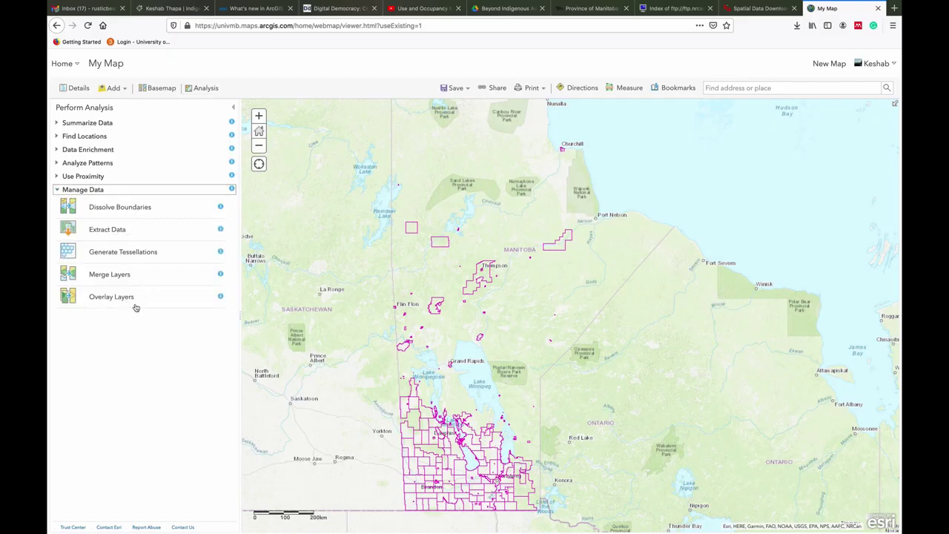
click(57, 191)
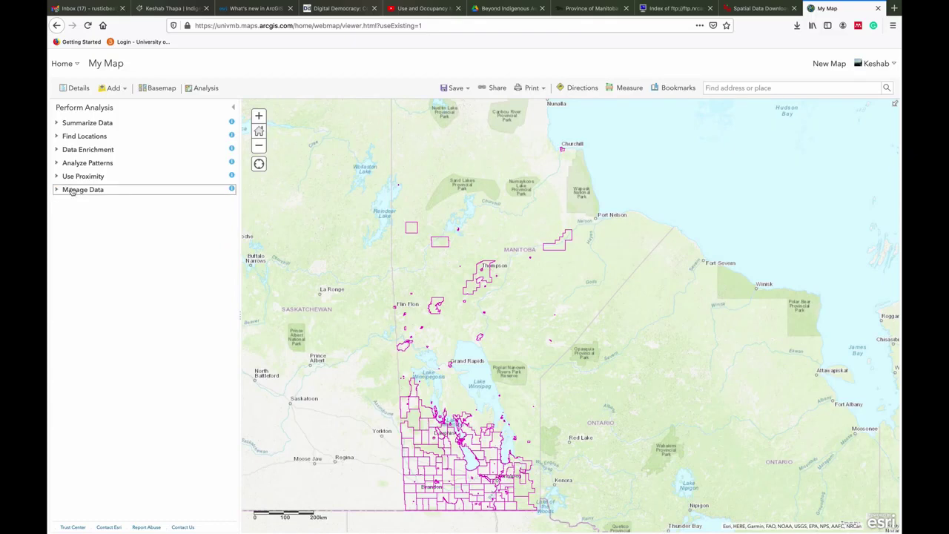
click(75, 88)
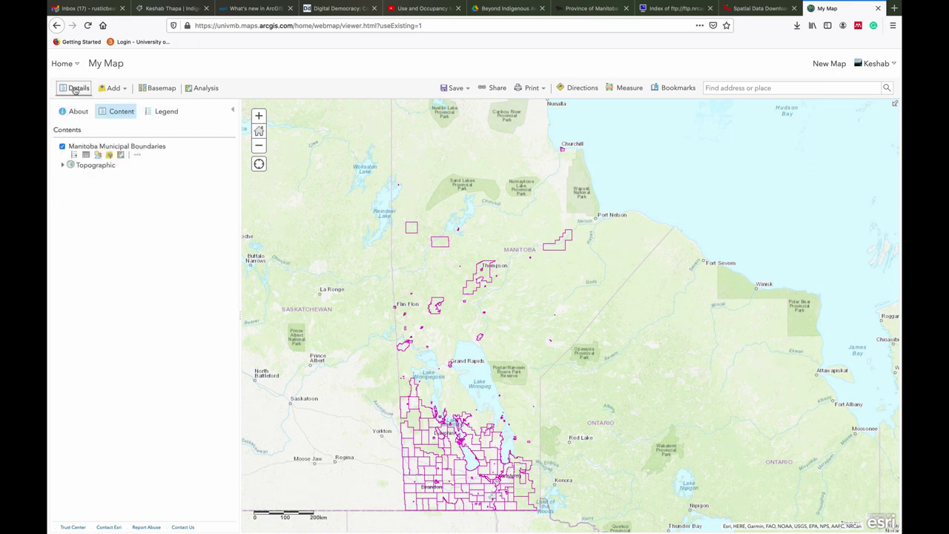
- Glance at the legend, then expand Manitoba Municipal Boundaries in Content to show its symbol
click(165, 112)
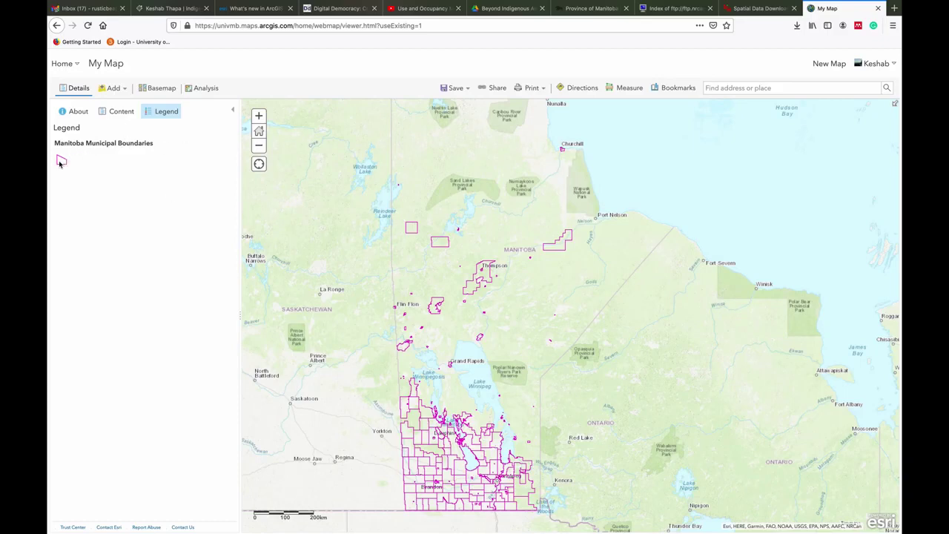
click(121, 111)
mouse_move(77, 157)
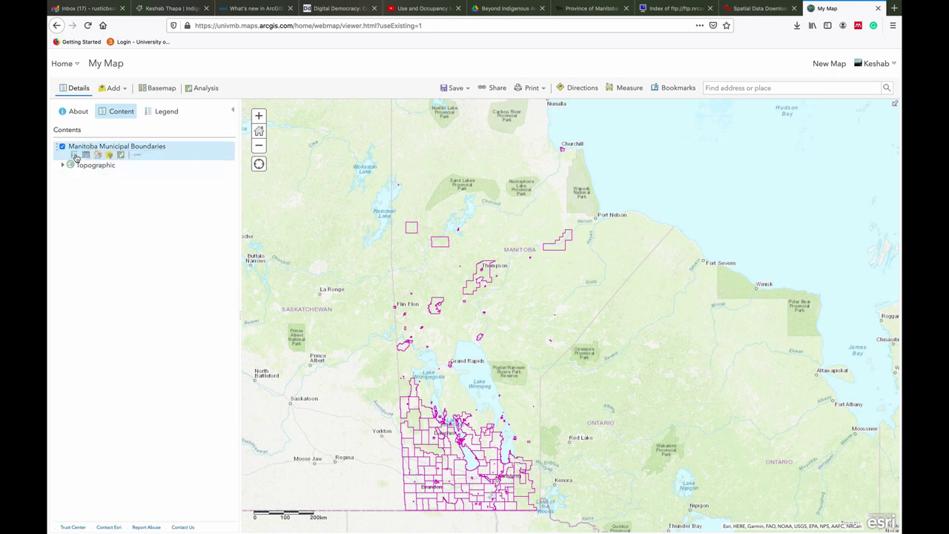
click(75, 156)
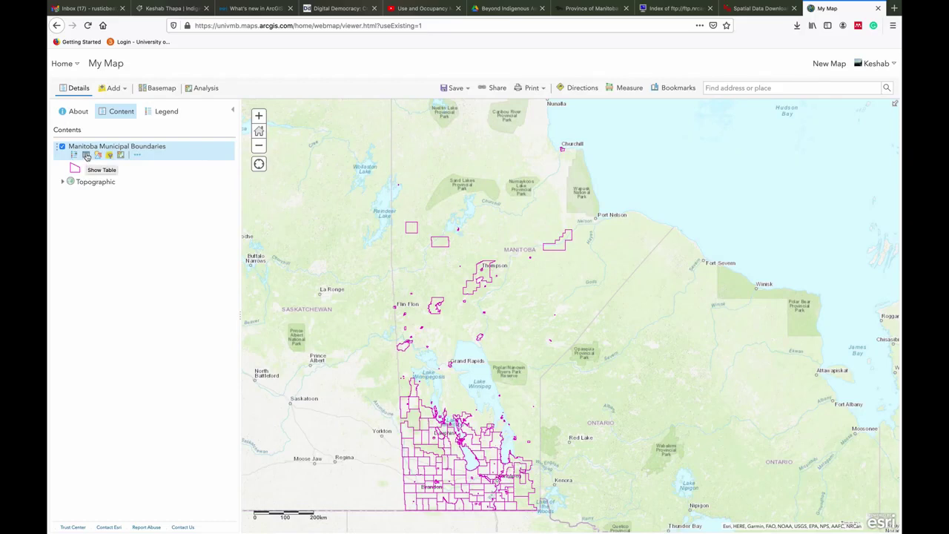
- Open, enlarge and scroll the 183-feature boundaries attribute table, then close it
click(86, 156)
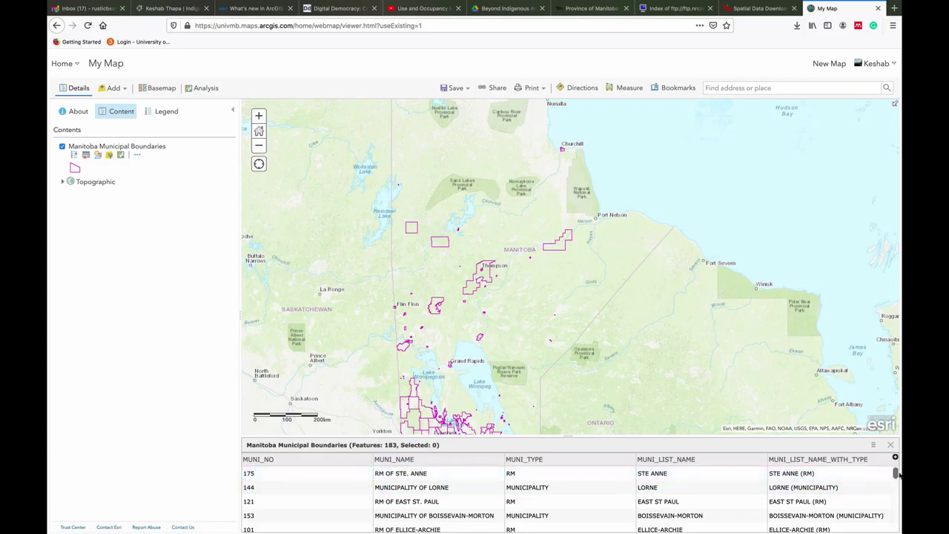
drag(895, 474, 896, 490)
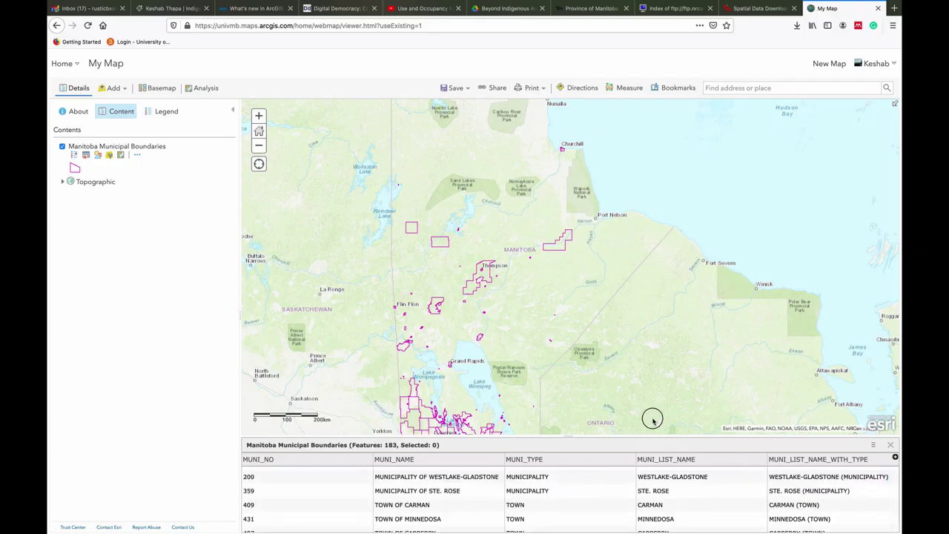
drag(652, 436, 657, 333)
scroll(560, 456, down, 5)
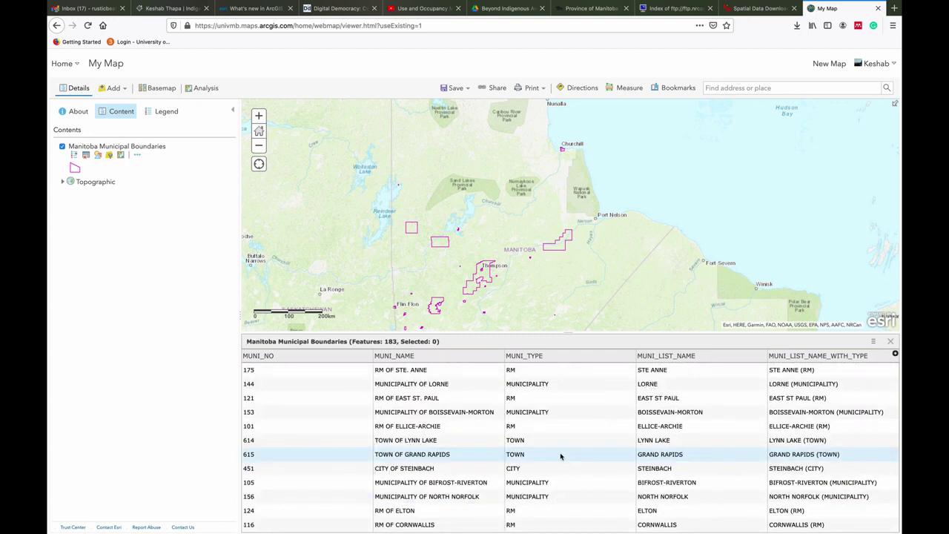
click(87, 155)
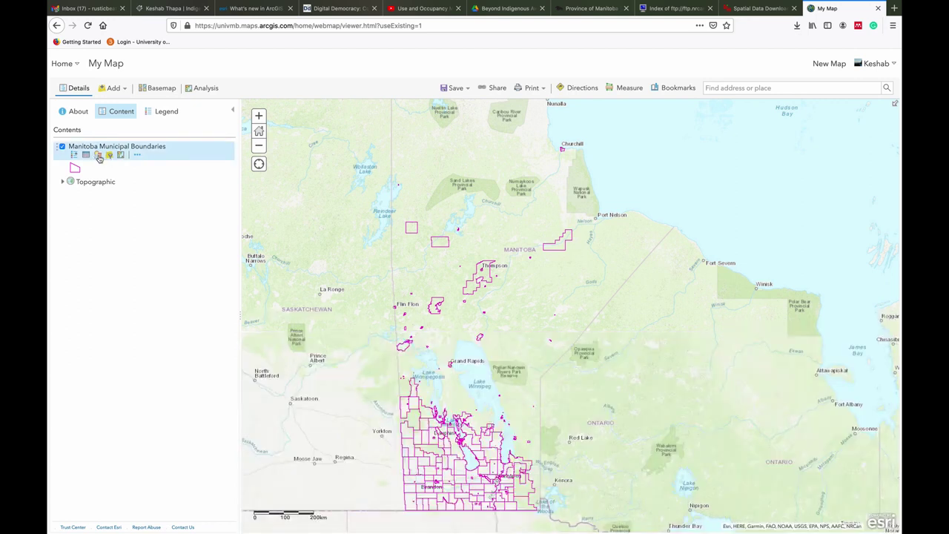
- Style the boundaries by MUNI_NAME, then switch to MUNI_LIST_NAME with Types (Unique symbols)
click(98, 155)
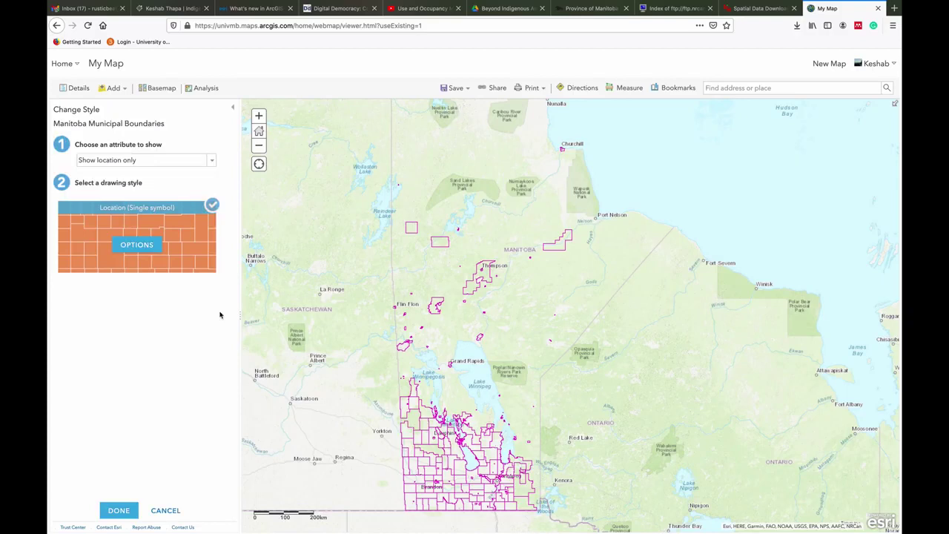
click(211, 161)
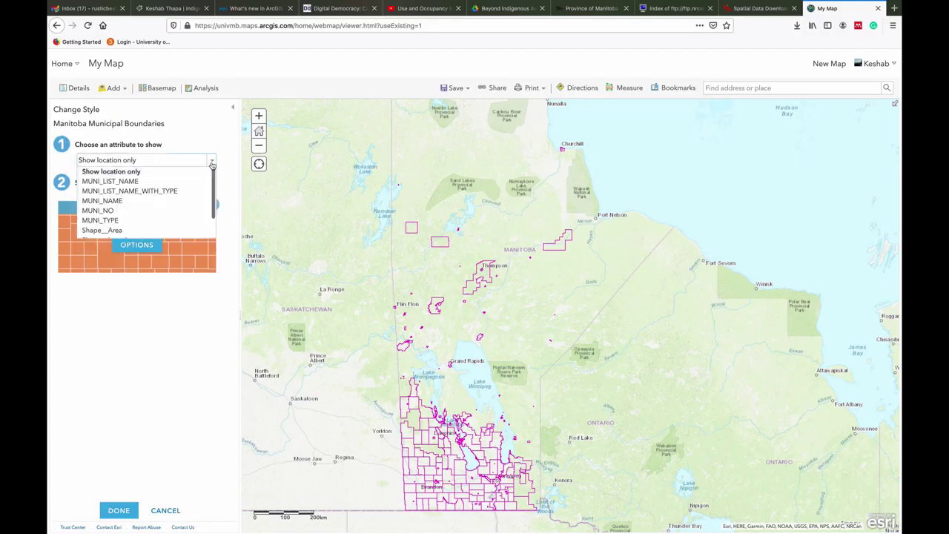
click(103, 201)
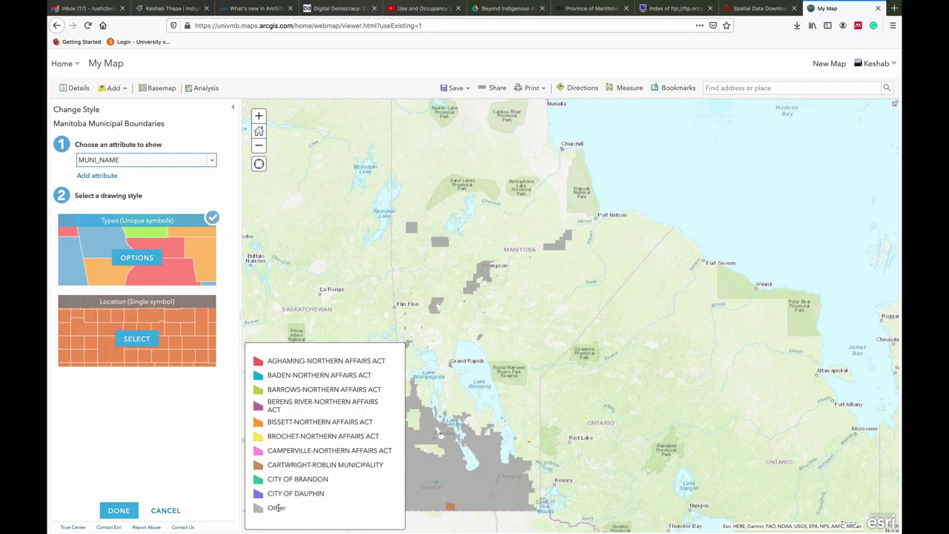
click(210, 161)
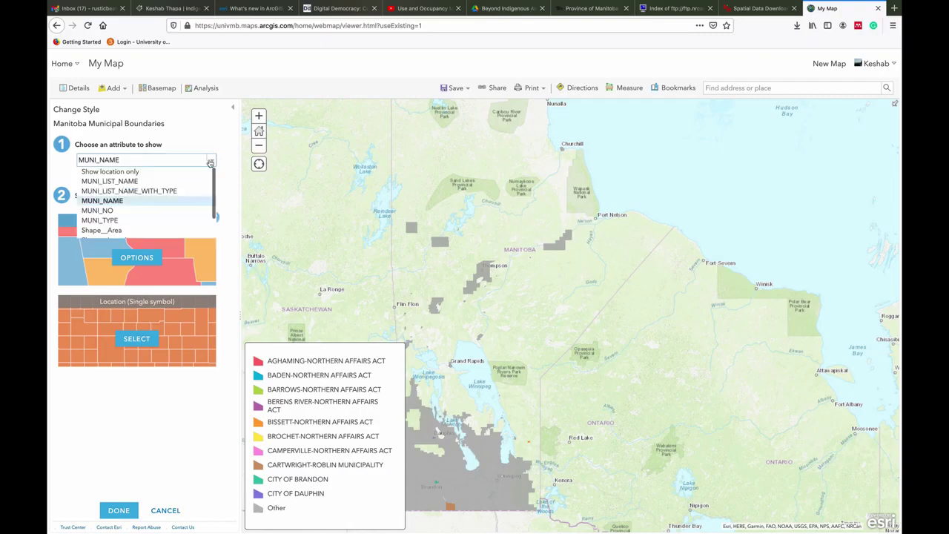
click(178, 182)
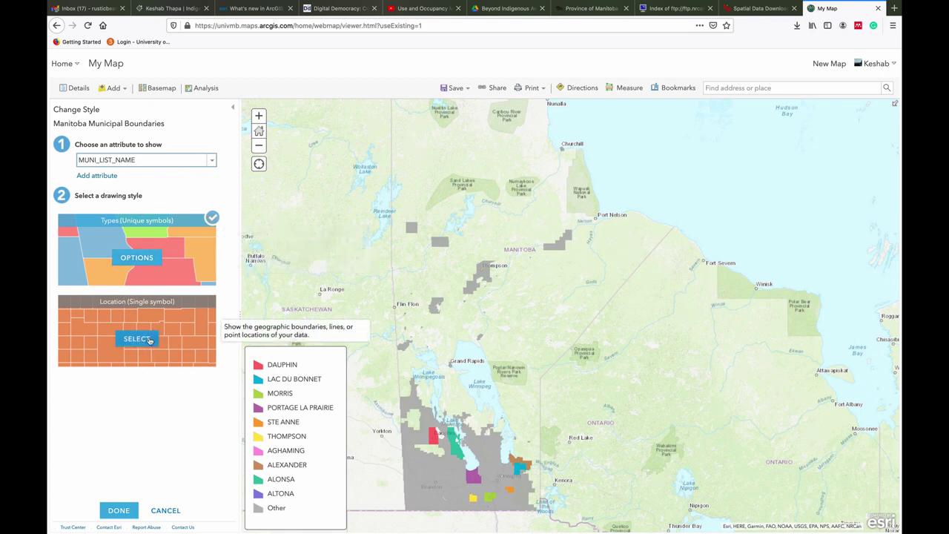
click(143, 258)
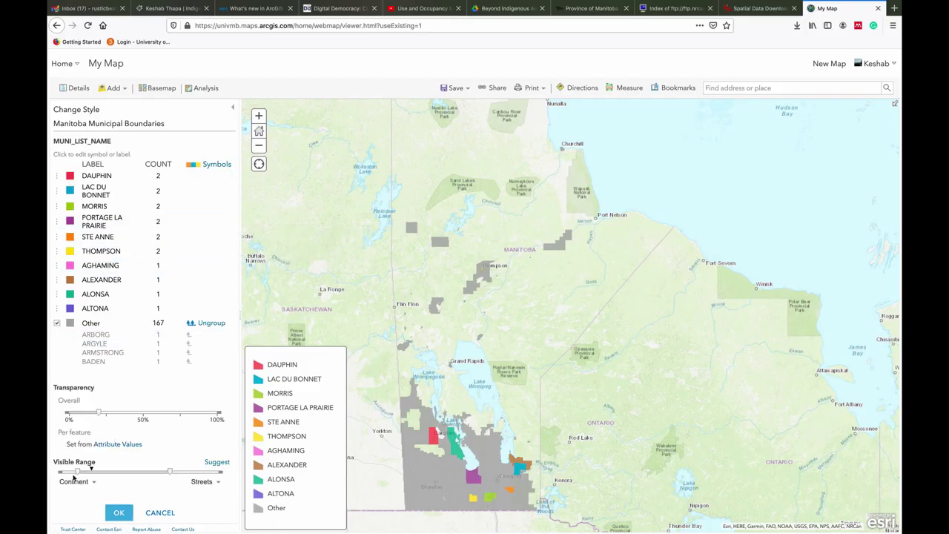
- Adjust layer transparency and move ARBORG, ARGYLE and ARMSTRONG out of Other into their own categories
drag(98, 412, 162, 417)
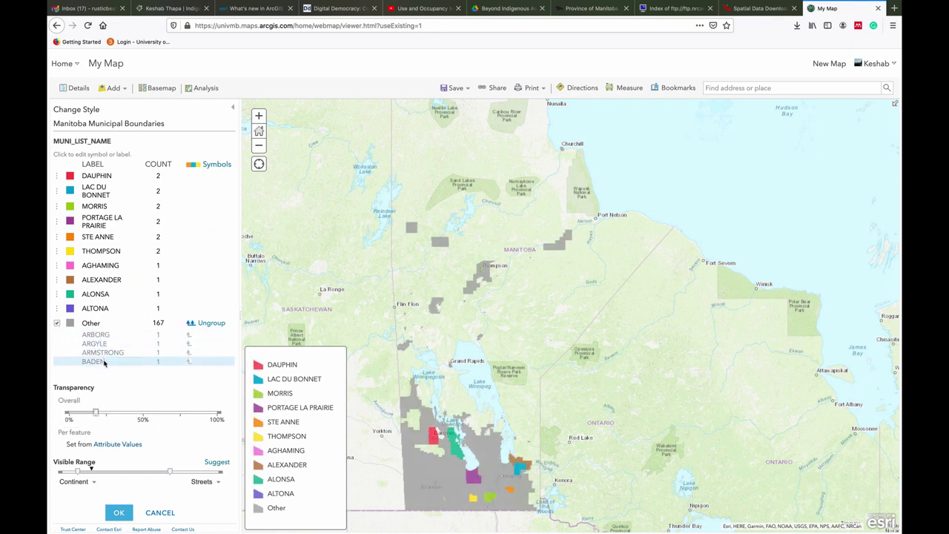
click(190, 337)
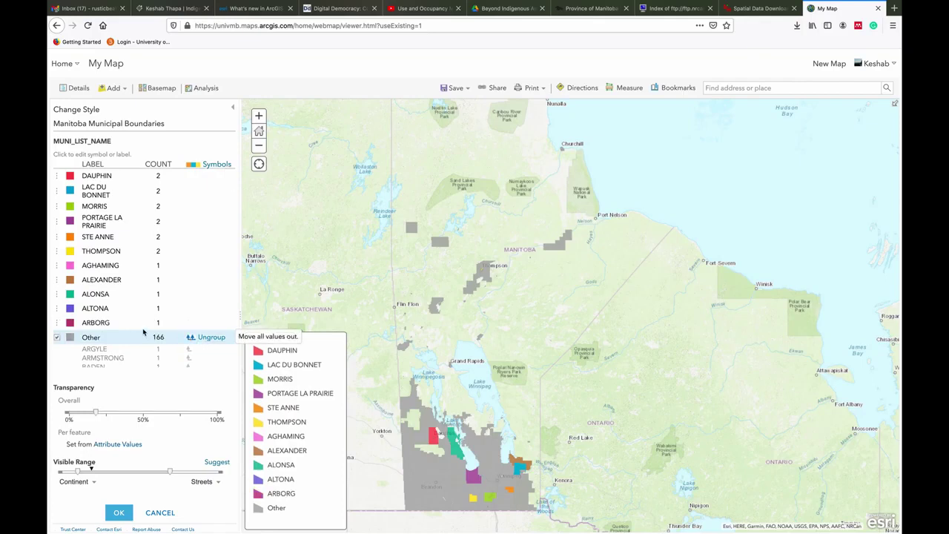
click(190, 349)
click(190, 363)
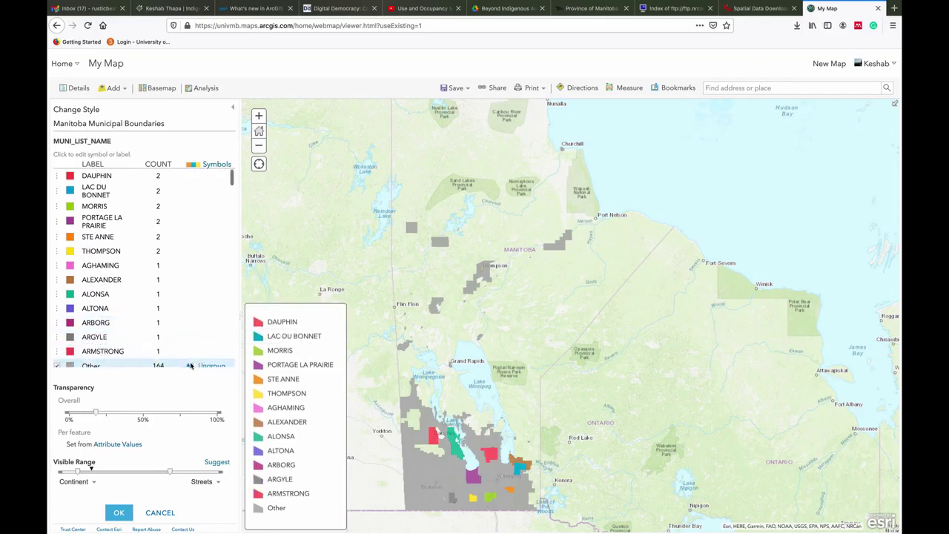
scroll(191, 334, down, 1)
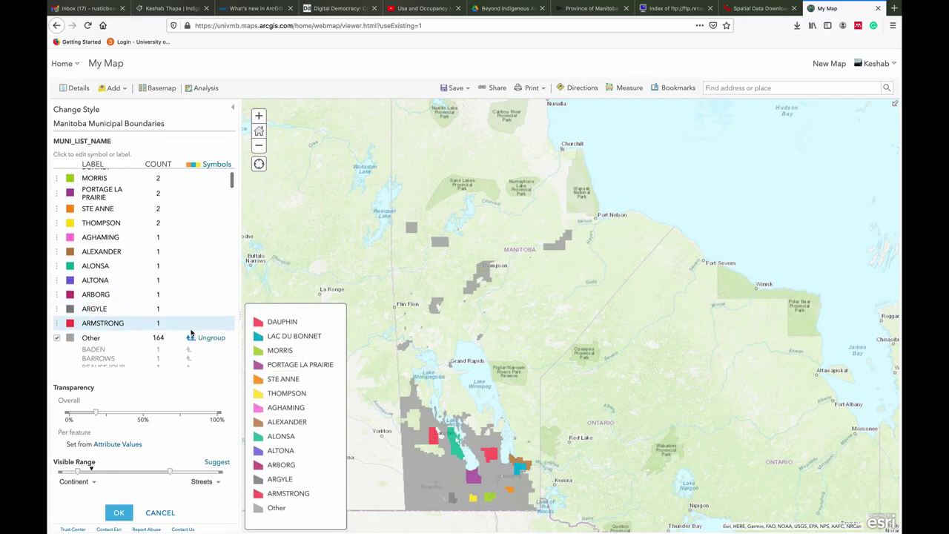
scroll(191, 334, down, 2)
scroll(191, 334, up, 3)
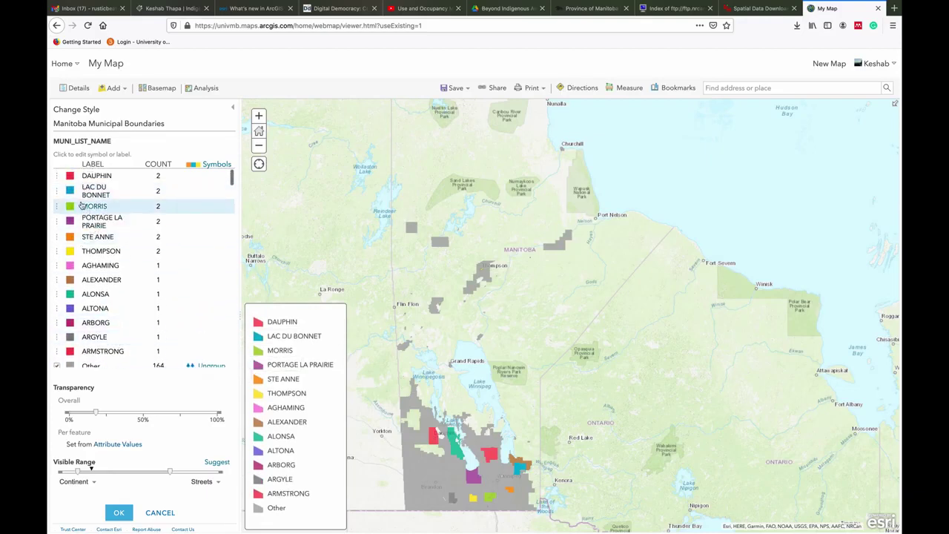
- Inspect DAUPHIN's fill and outline symbol settings, then cancel without changes
click(70, 178)
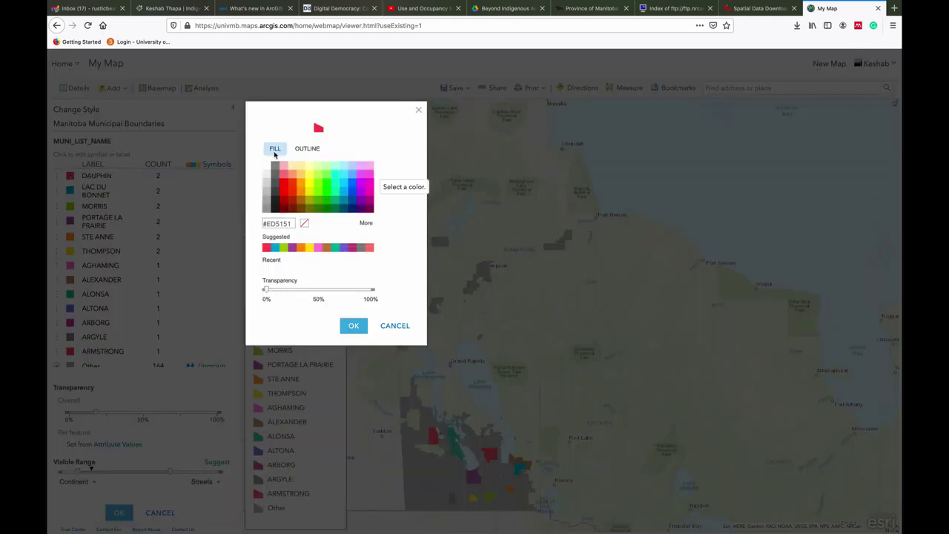
click(308, 149)
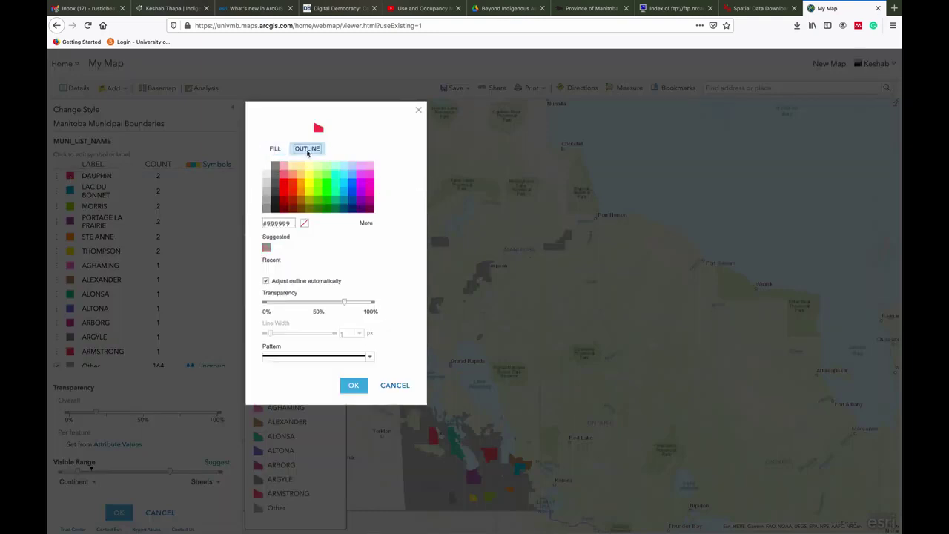
click(274, 150)
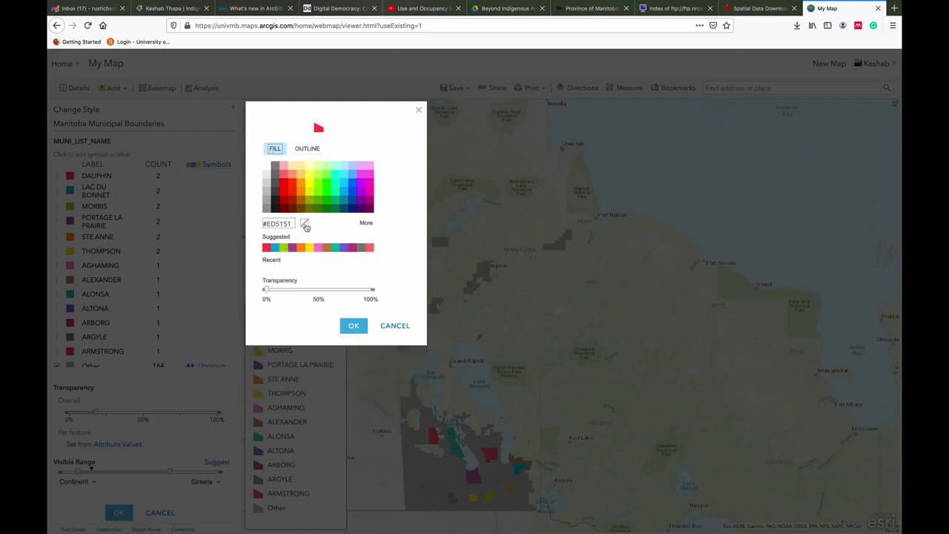
click(400, 325)
- Apply a blue-purple-orange colour ramp to all municipality categories
click(213, 164)
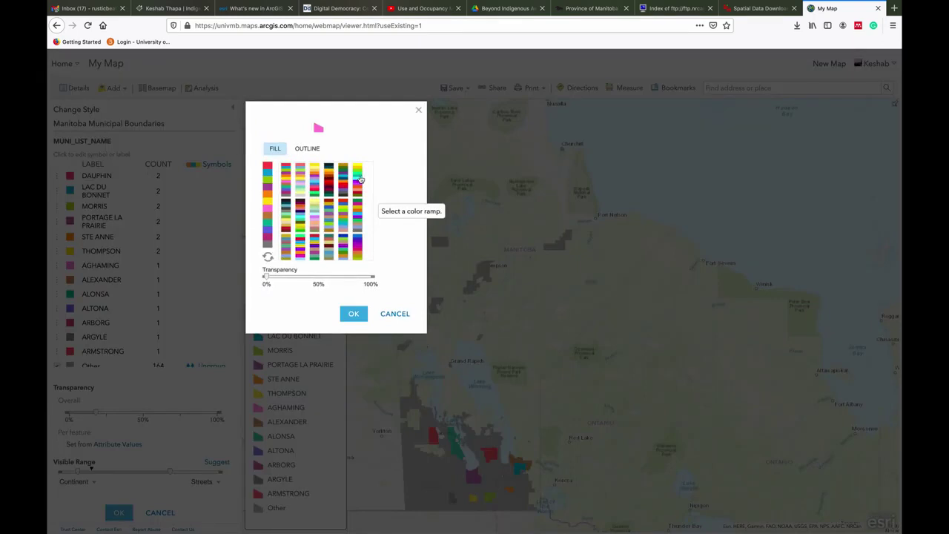
click(358, 252)
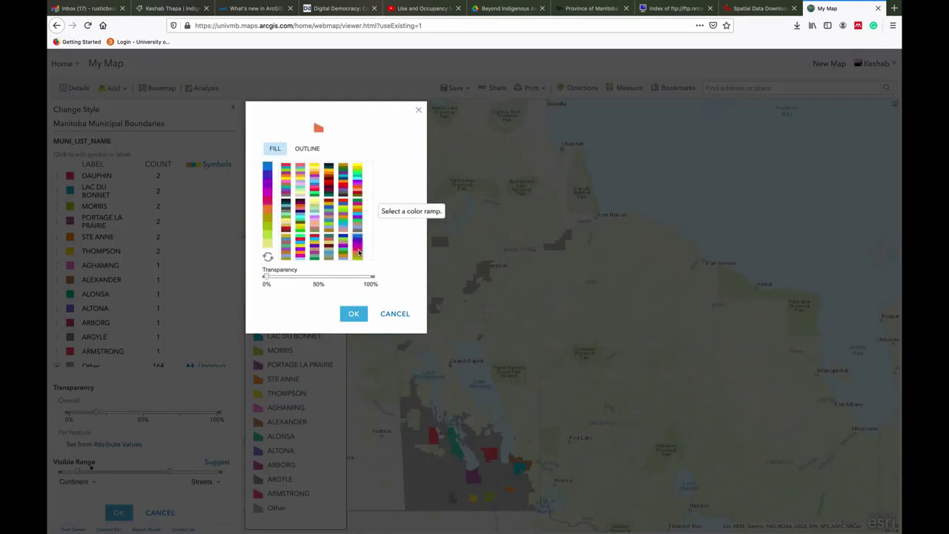
click(359, 317)
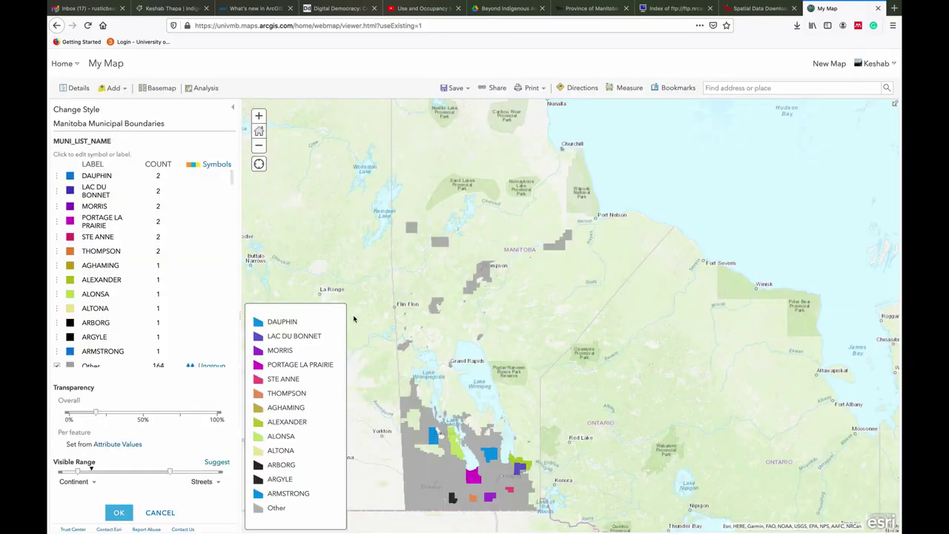
- Keep the Types (Unique symbols) style on MUNI_LIST_NAME after briefly trying a single Location symbol
click(119, 512)
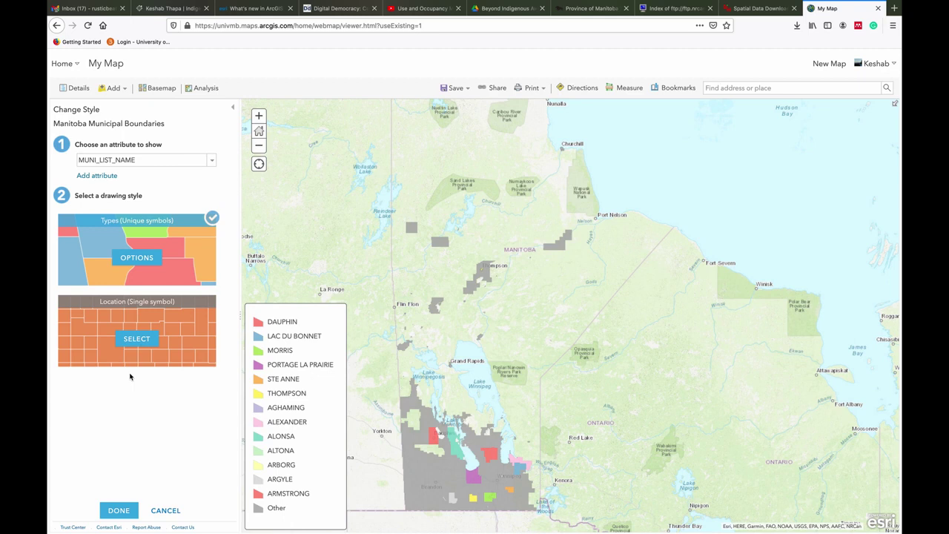
click(136, 339)
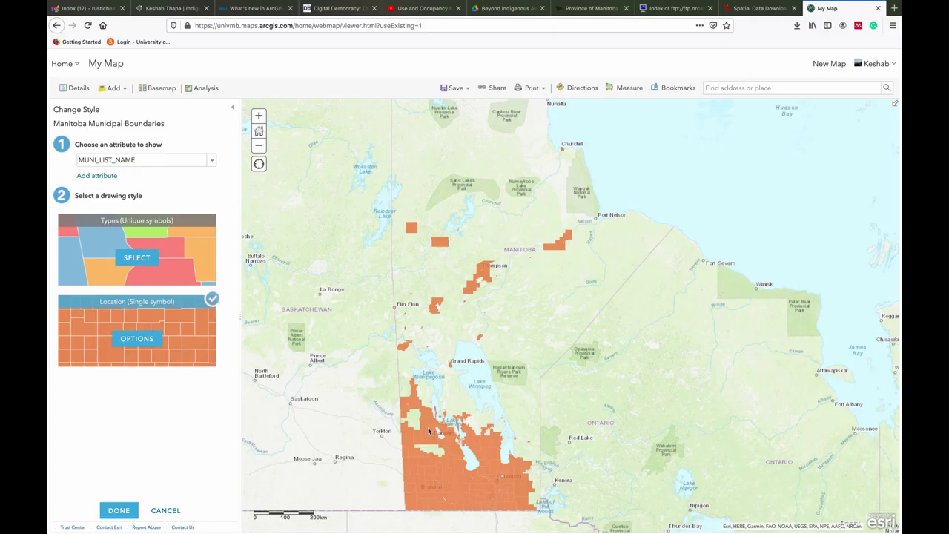
click(136, 258)
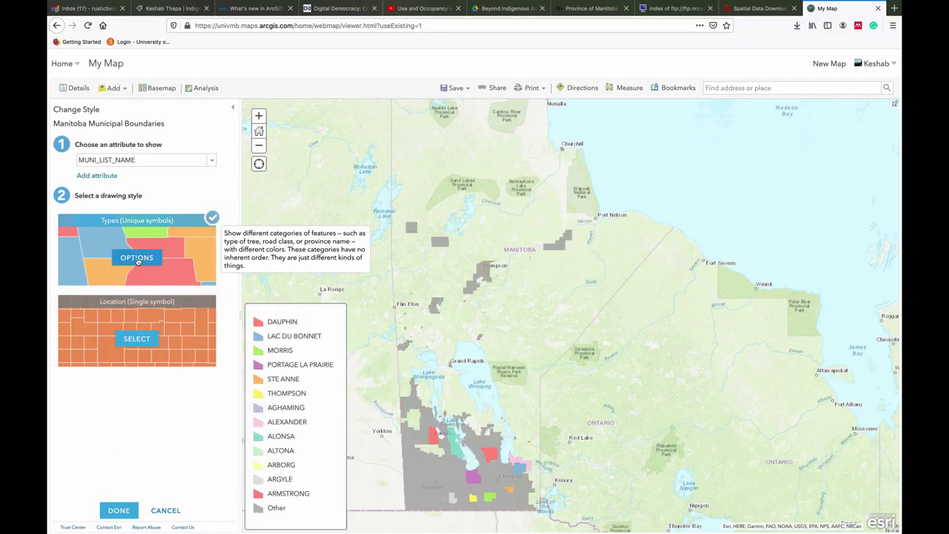
click(122, 512)
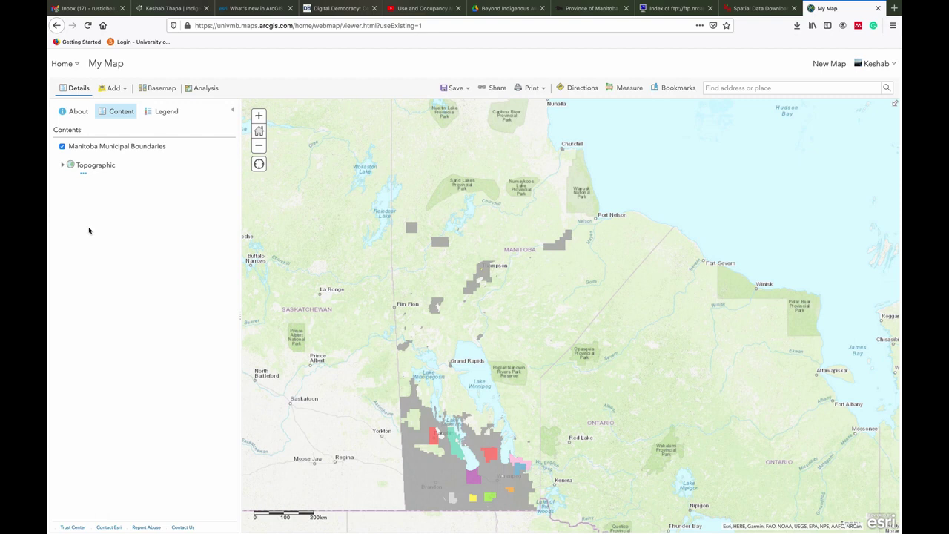
click(123, 89)
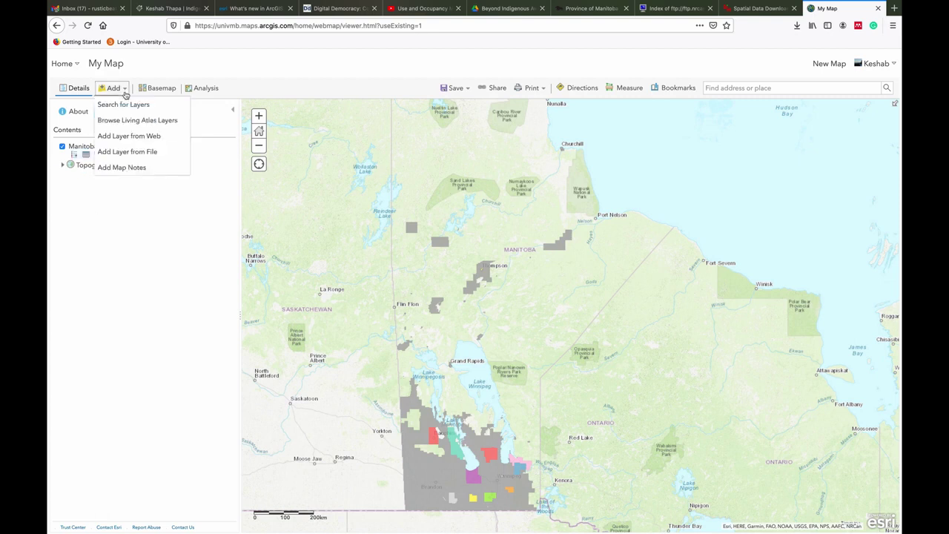